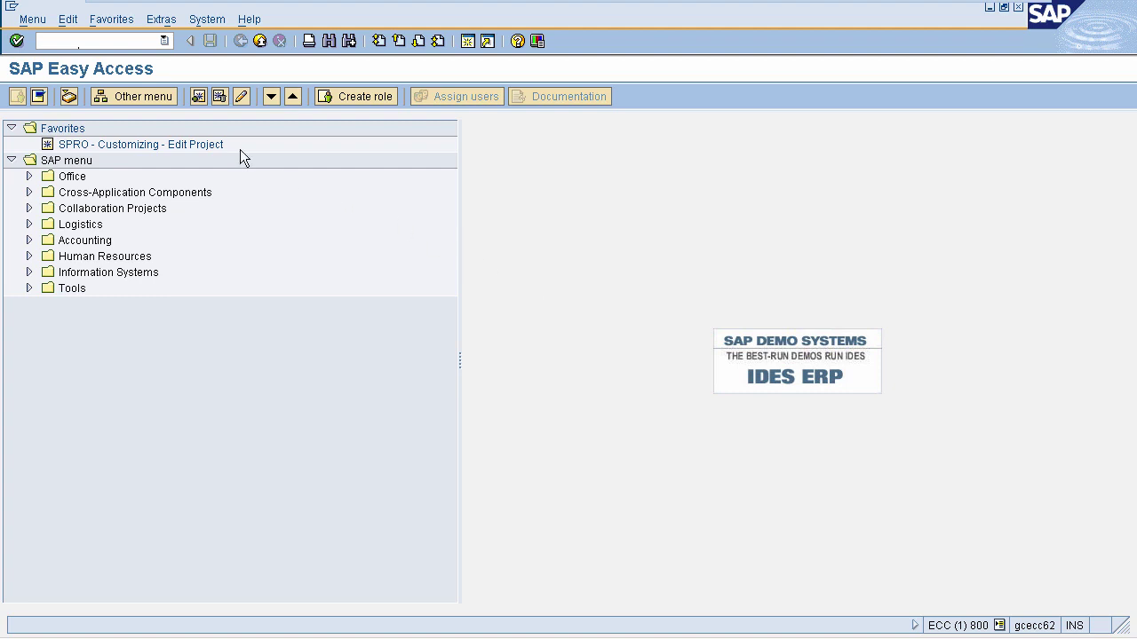
Step: Run MM02 and choose material T-M15A09 from the field history to reach view selection
text(mm02)
key(Return)
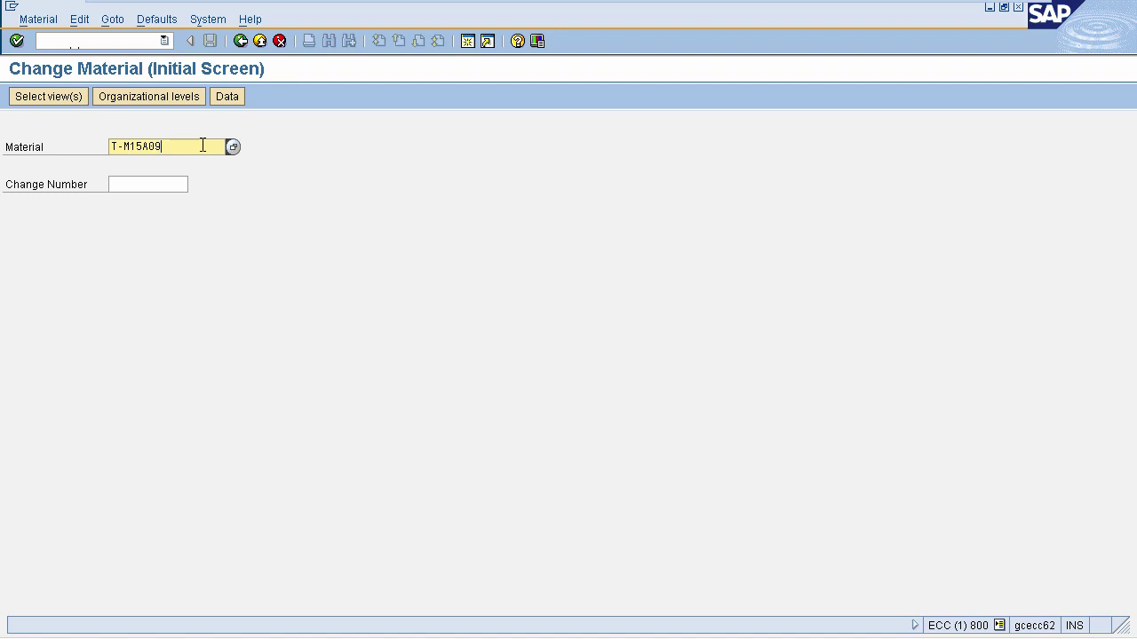
key(BackSpace)
key(BackSpace)
key(BackSpace)
key(BackSpace)
key(BackSpace)
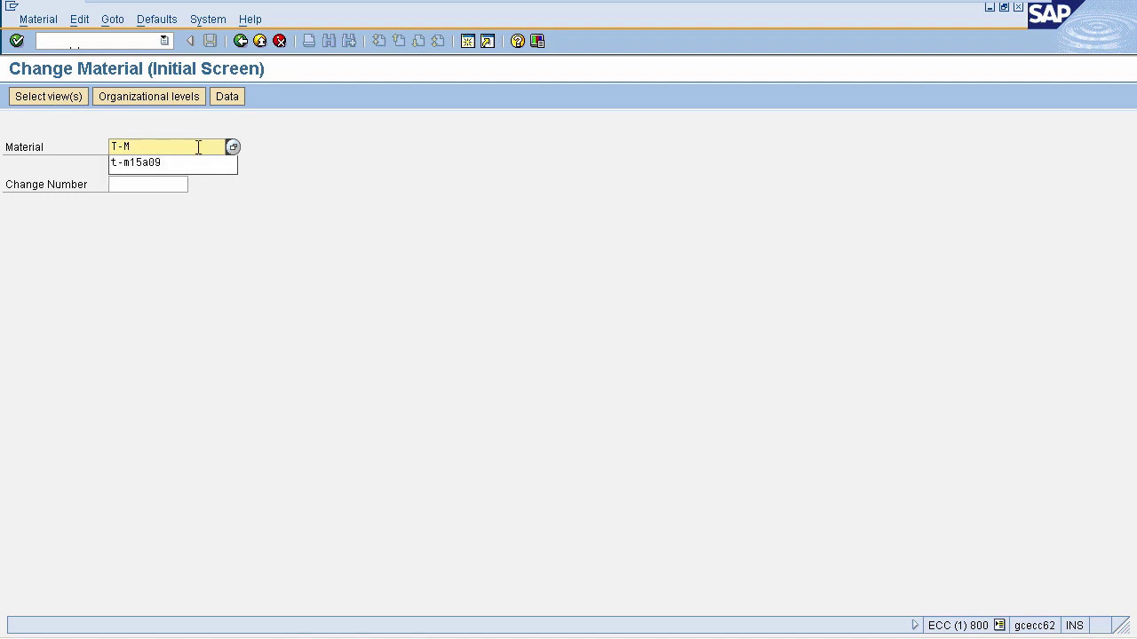
click(172, 163)
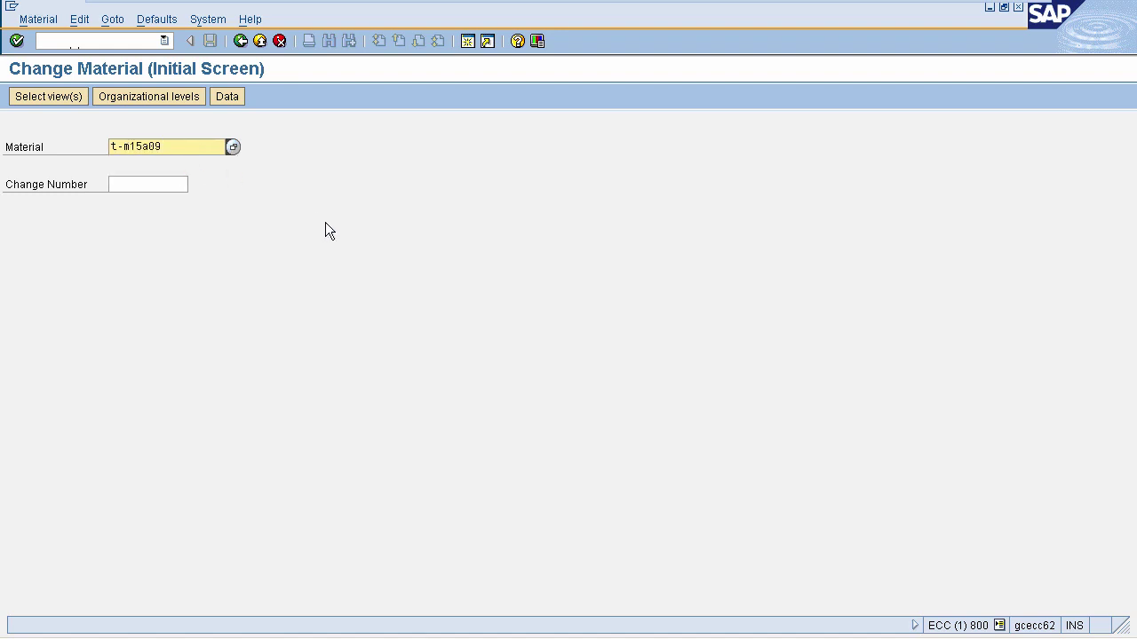
key(Return)
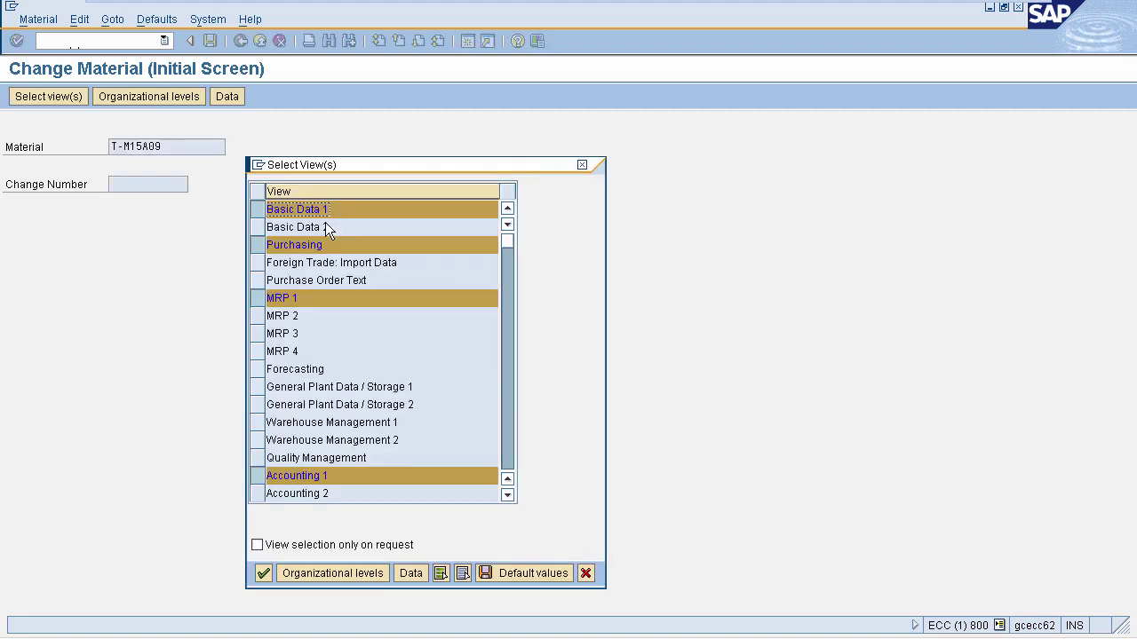
Step: Keep the Purchasing view selected and confirm the chosen material views
click(258, 247)
click(258, 247)
click(264, 573)
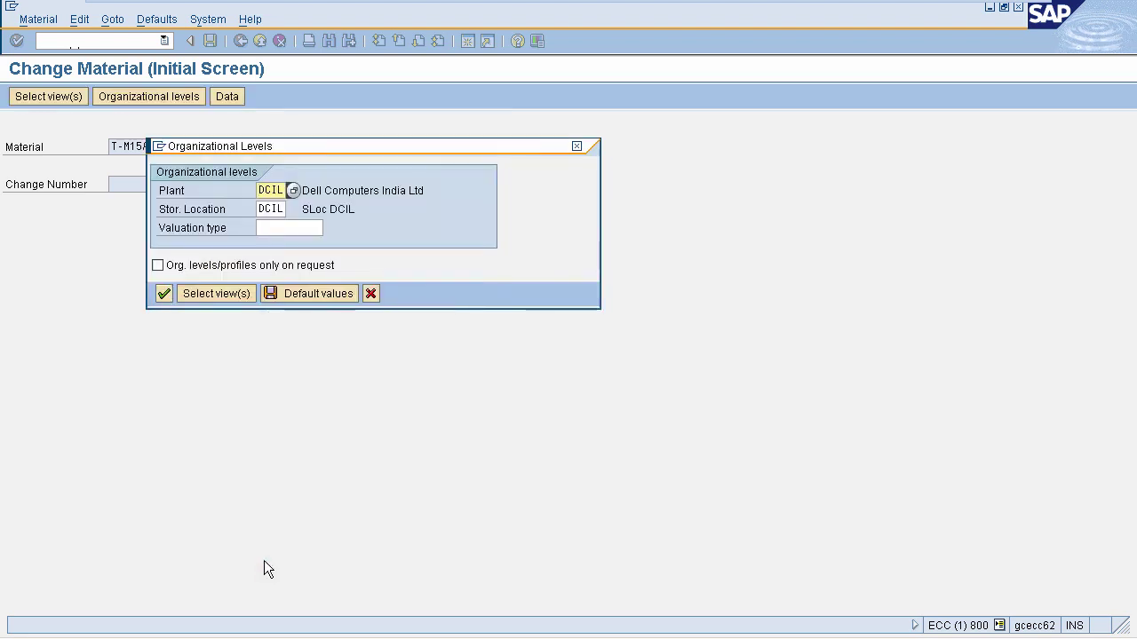
Step: Set the organizational levels to plant 1000 and storage location 0001
key(Delete)
key(Delete)
key(Delete)
key(Delete)
text(1000)
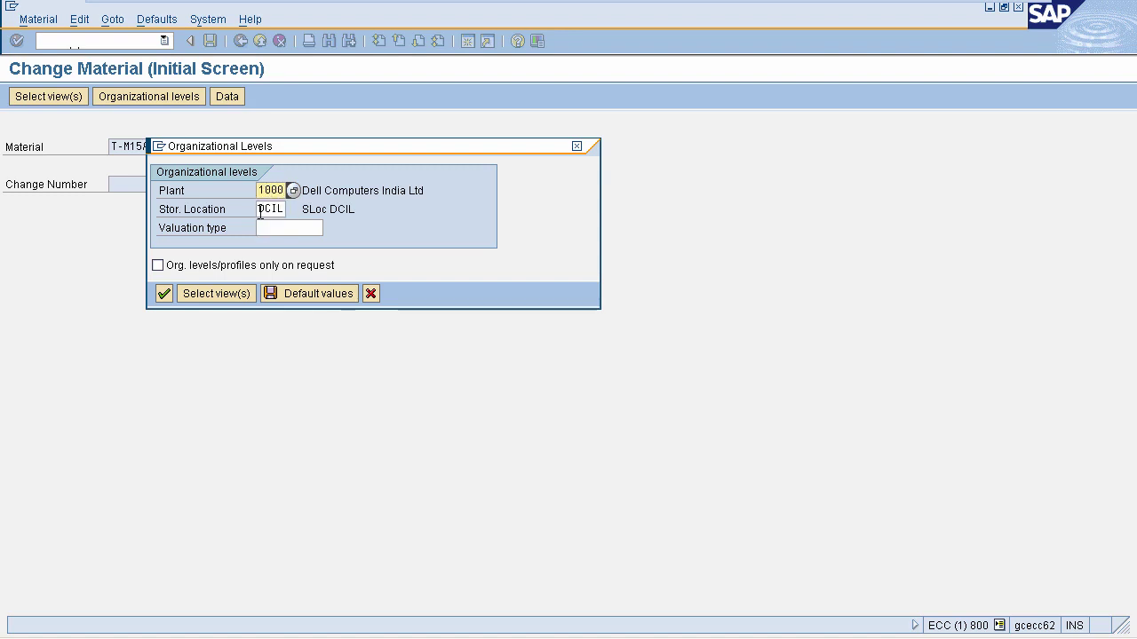
click(259, 214)
key(Delete)
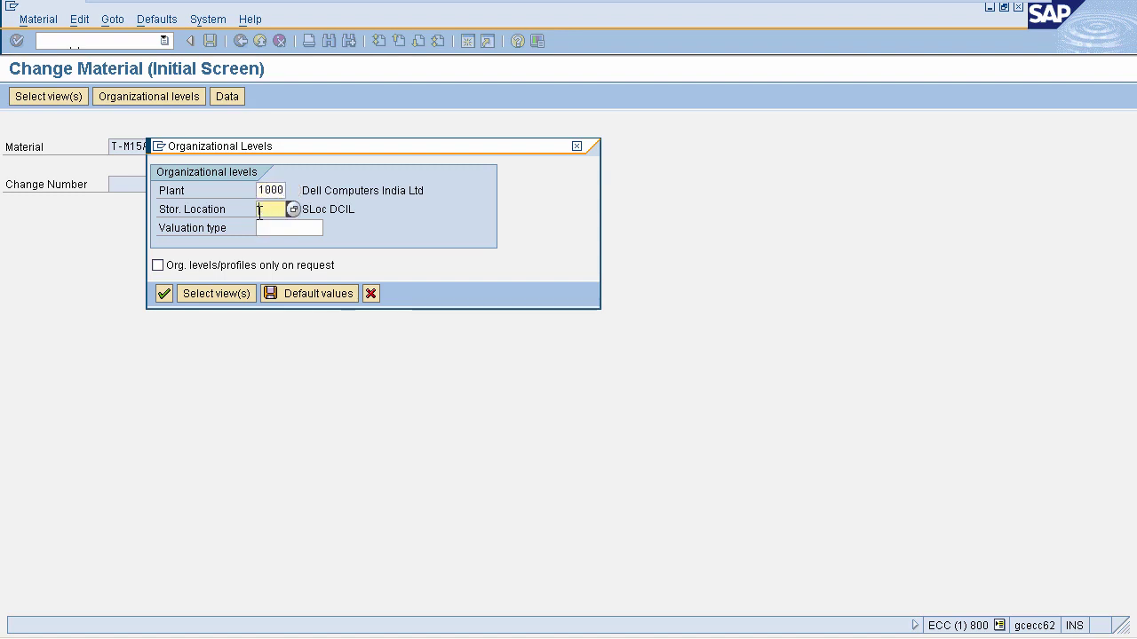
text(0001)
click(165, 293)
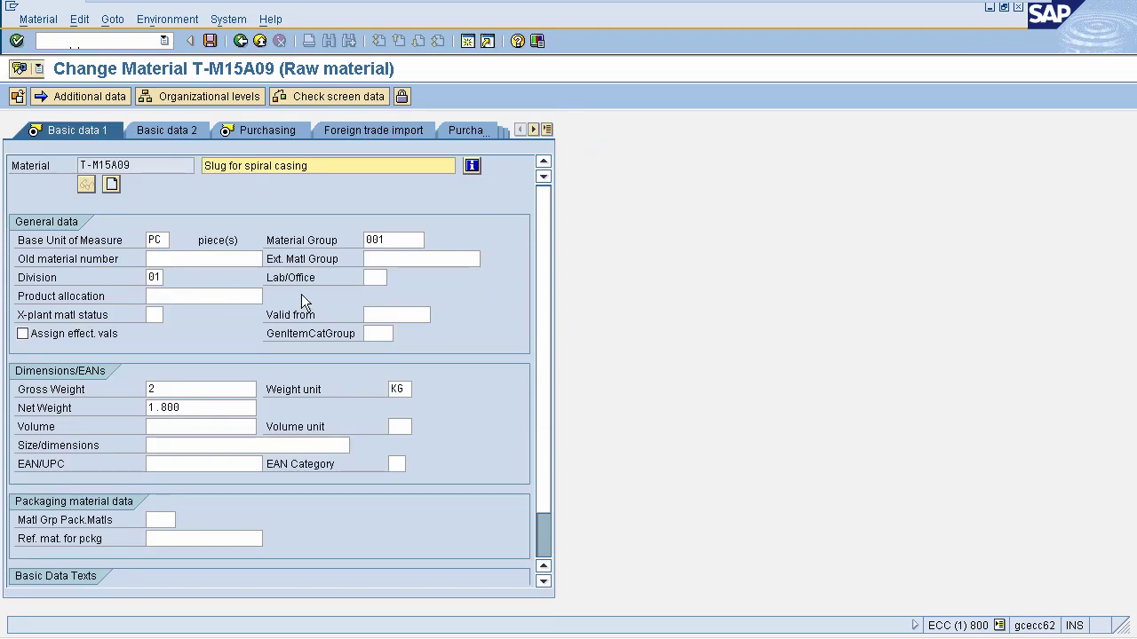
Step: Tick the Source list checkbox in the Purchasing data of T-M15A09
click(264, 127)
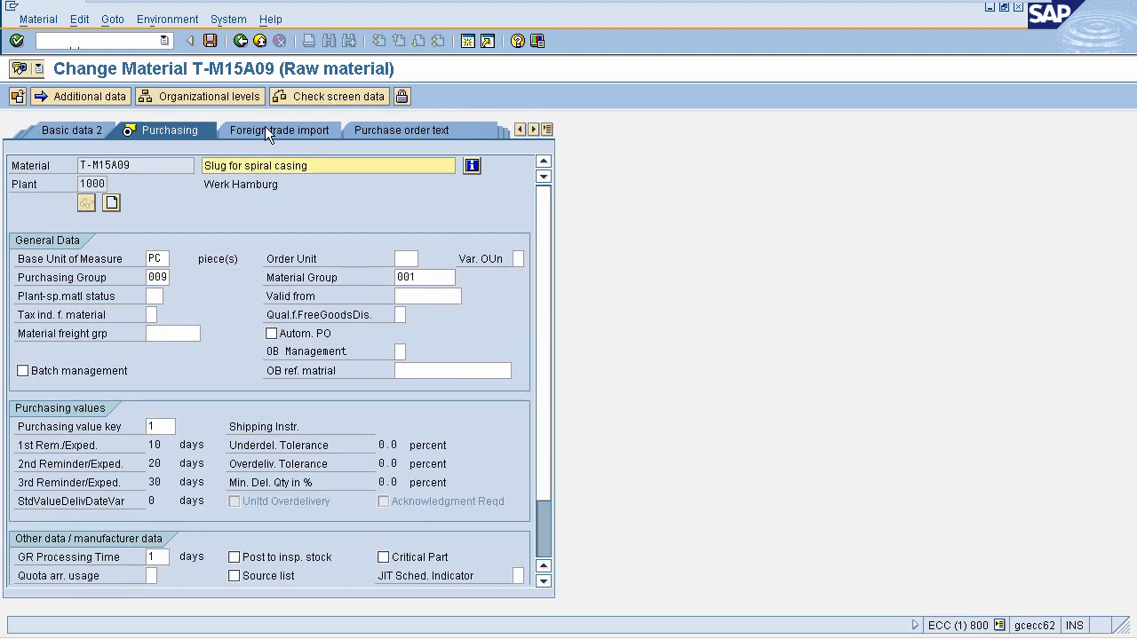
scroll(543, 371, down, 1)
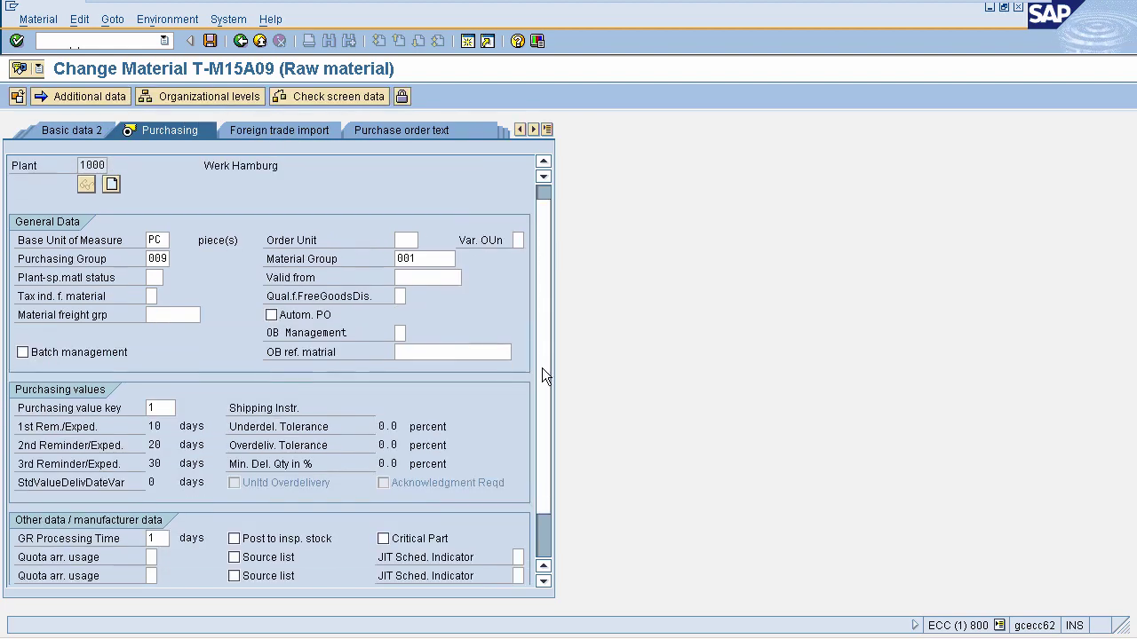
scroll(542, 368, down, 1)
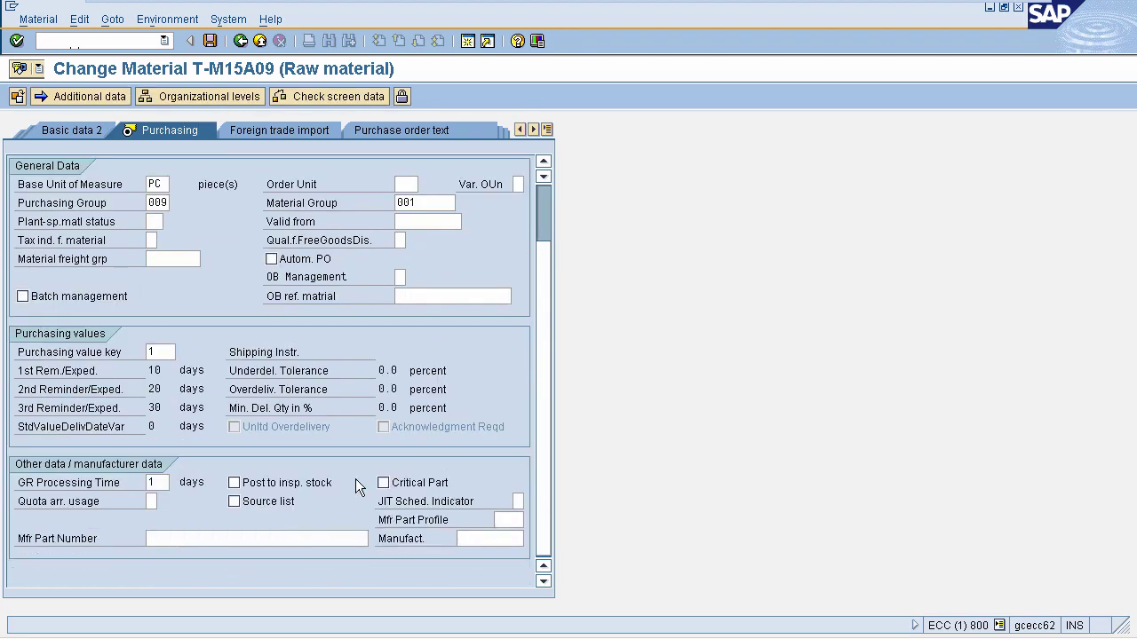
click(234, 502)
Step: Set Quota arr. usage to 4 from the value list and save the material
click(150, 502)
click(164, 503)
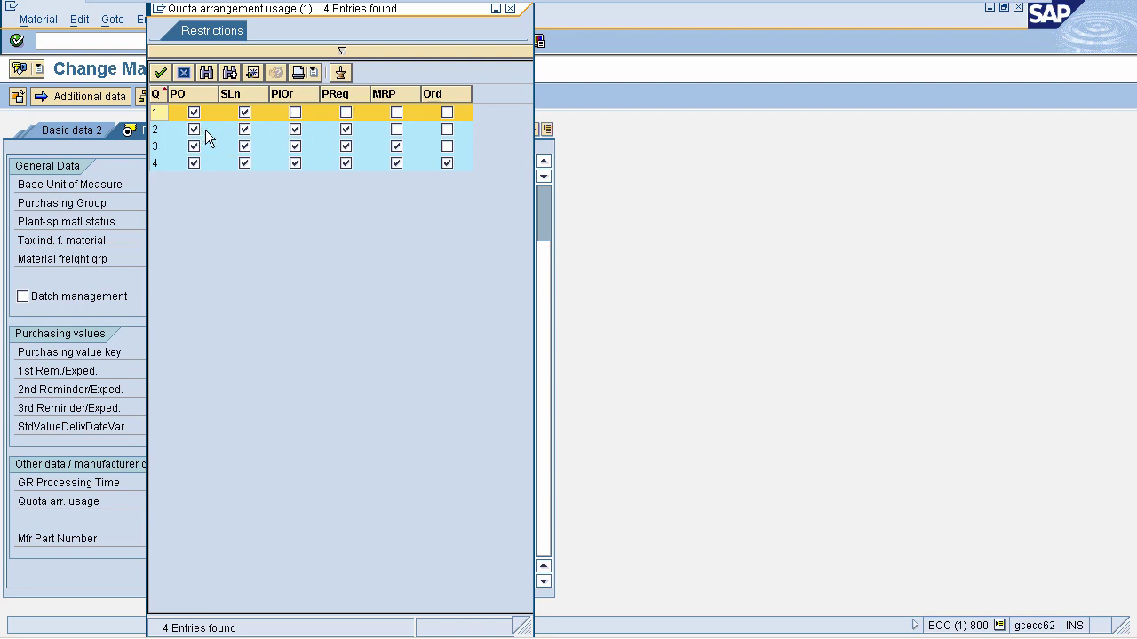
double_click(172, 162)
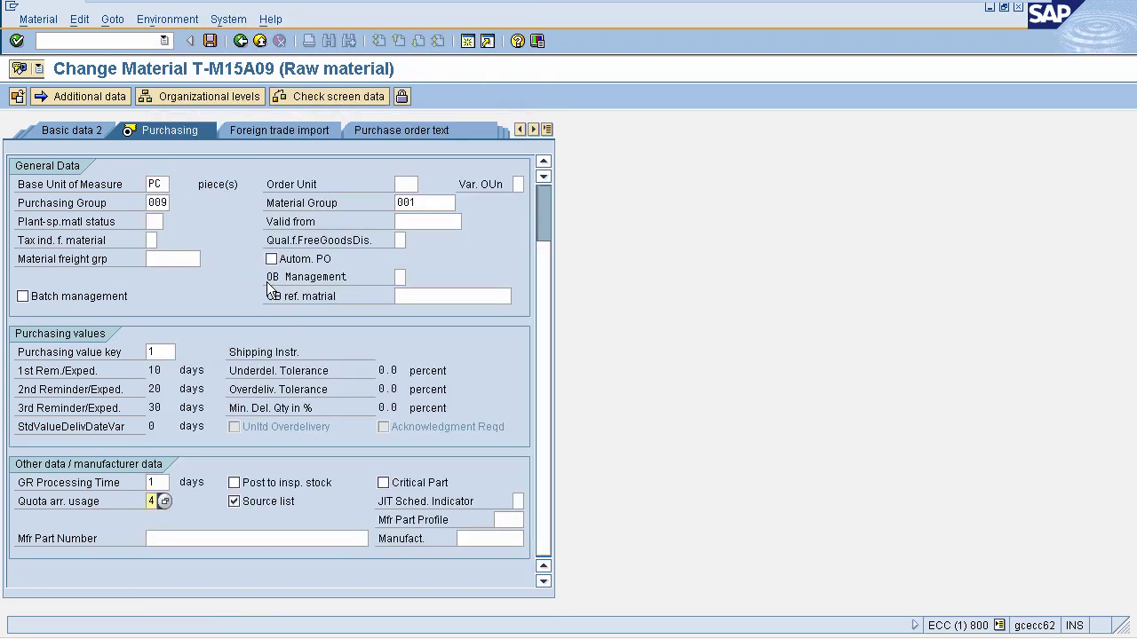
click(211, 42)
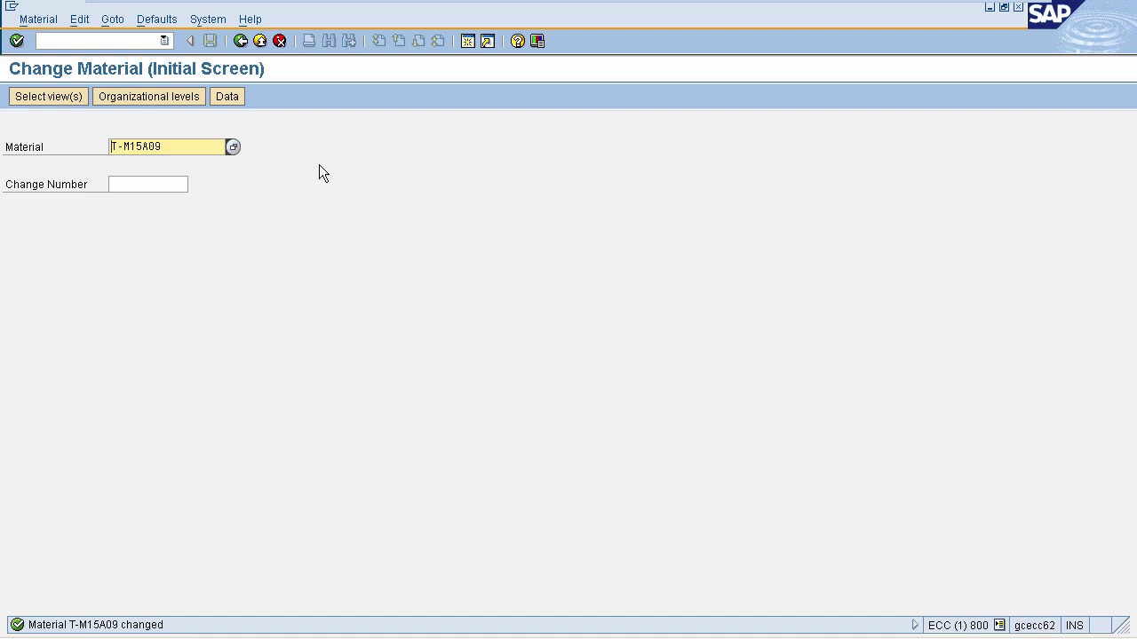
Step: Display the source list for T-M15A09 at plant 1000 using /nme03
click(118, 41)
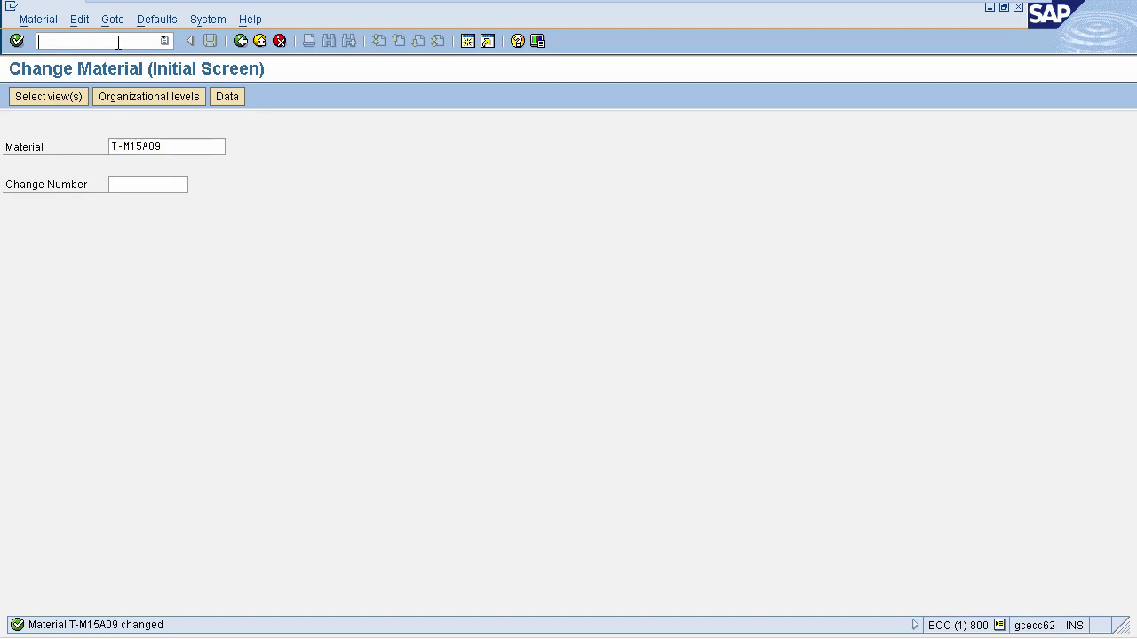
text(me)
key(BackSpace)
key(BackSpace)
text(/nme03)
key(Return)
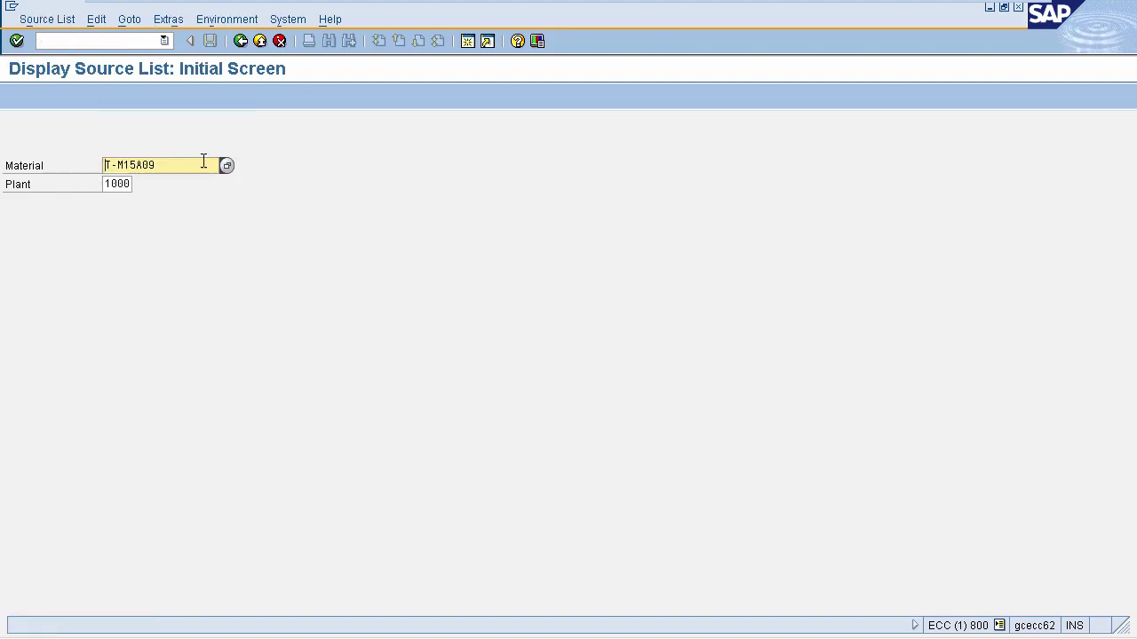
click(124, 182)
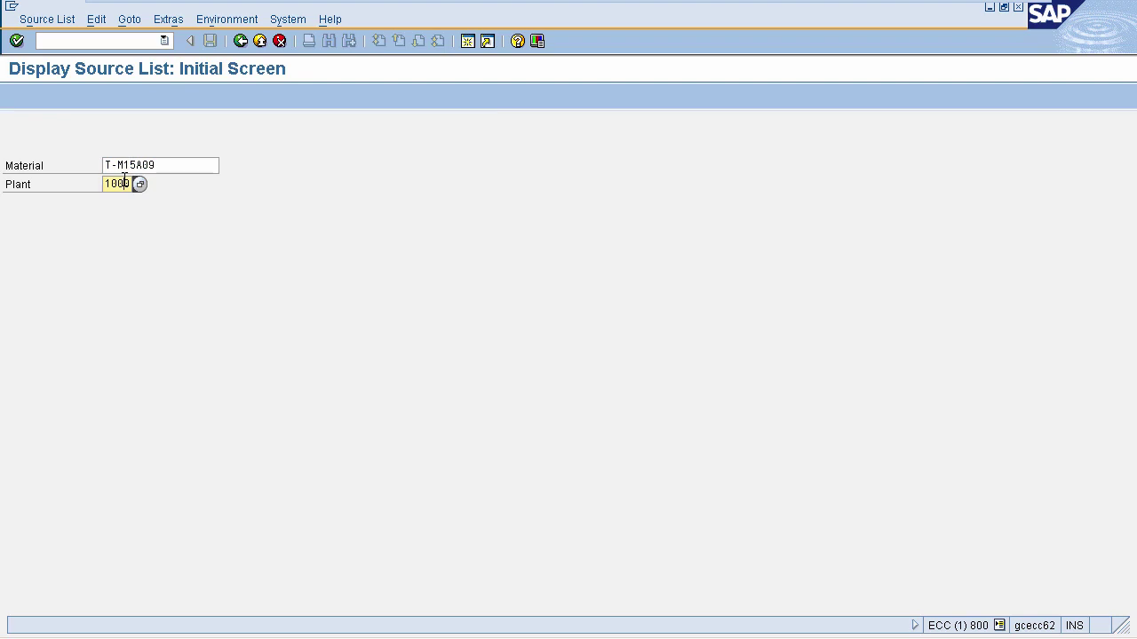
key(Return)
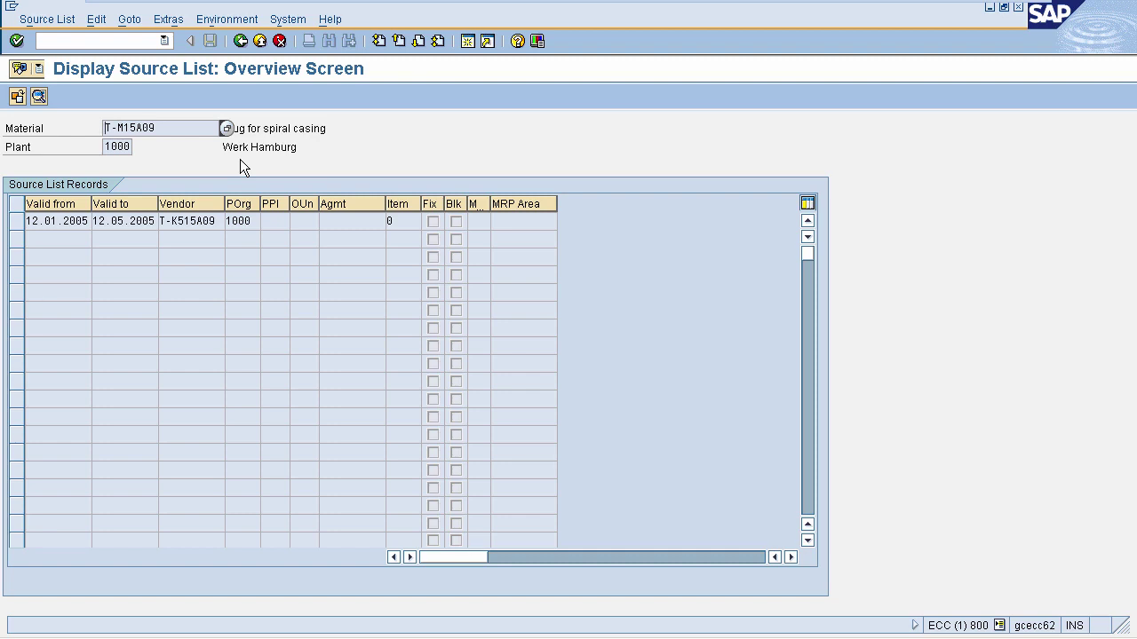
Step: Open quota arrangement maintenance with /nmeq, then return to the SAP Easy Access menu
click(92, 42)
text(/nmeq1)
key(Return)
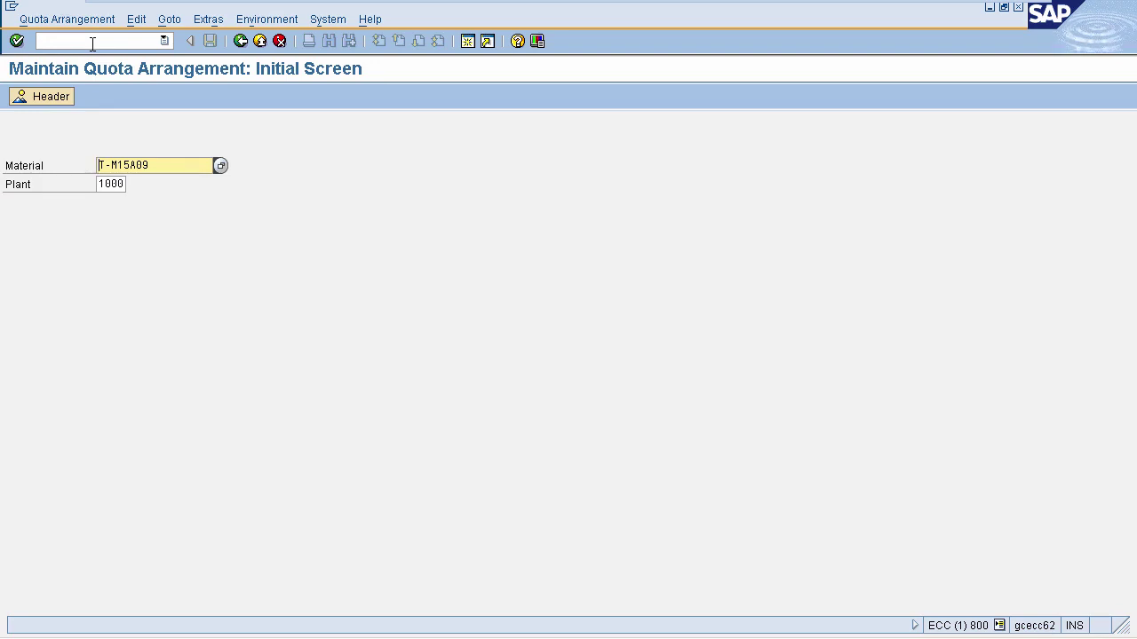
click(92, 44)
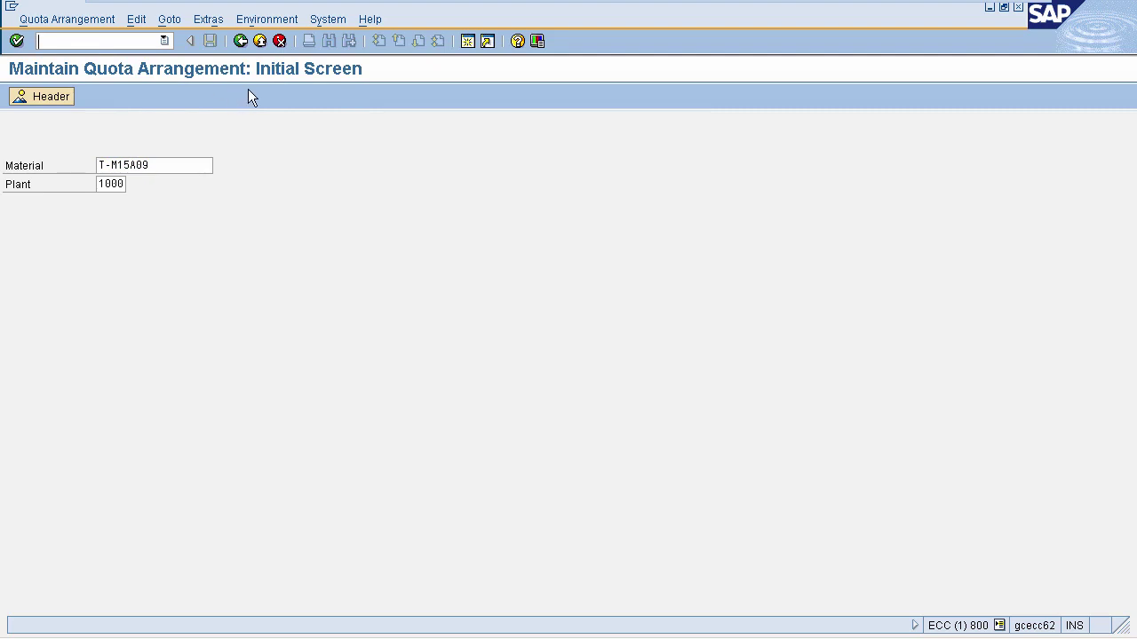
click(258, 44)
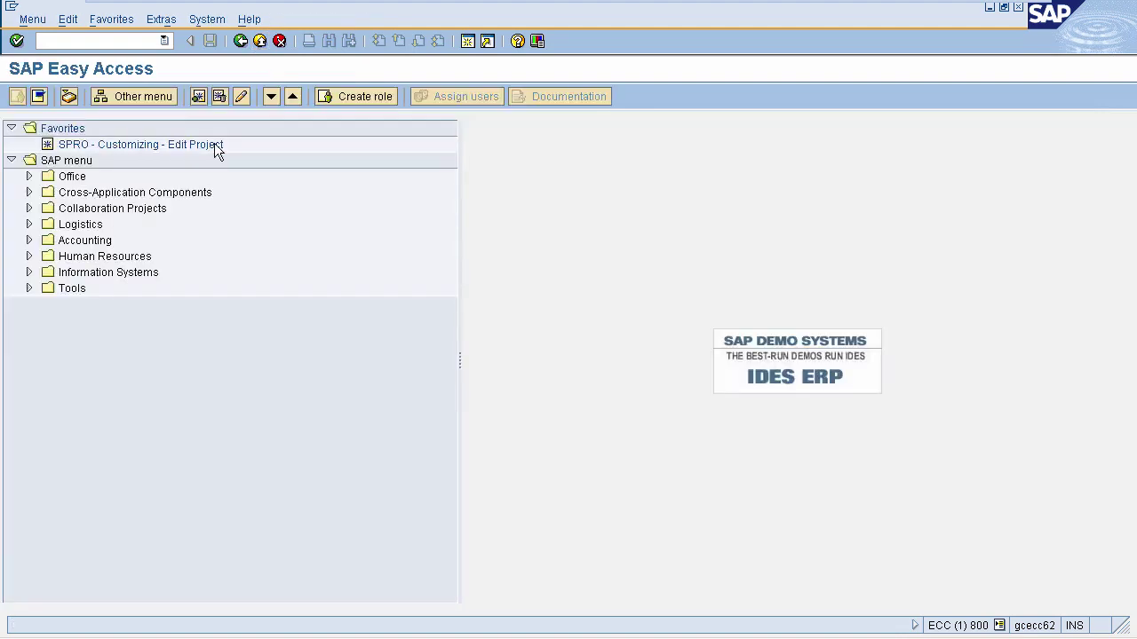
Step: Launch MEQ1 - Maintain via Logistics > Materials Management > Purchasing > Master Data > Quota Arrangement
click(30, 225)
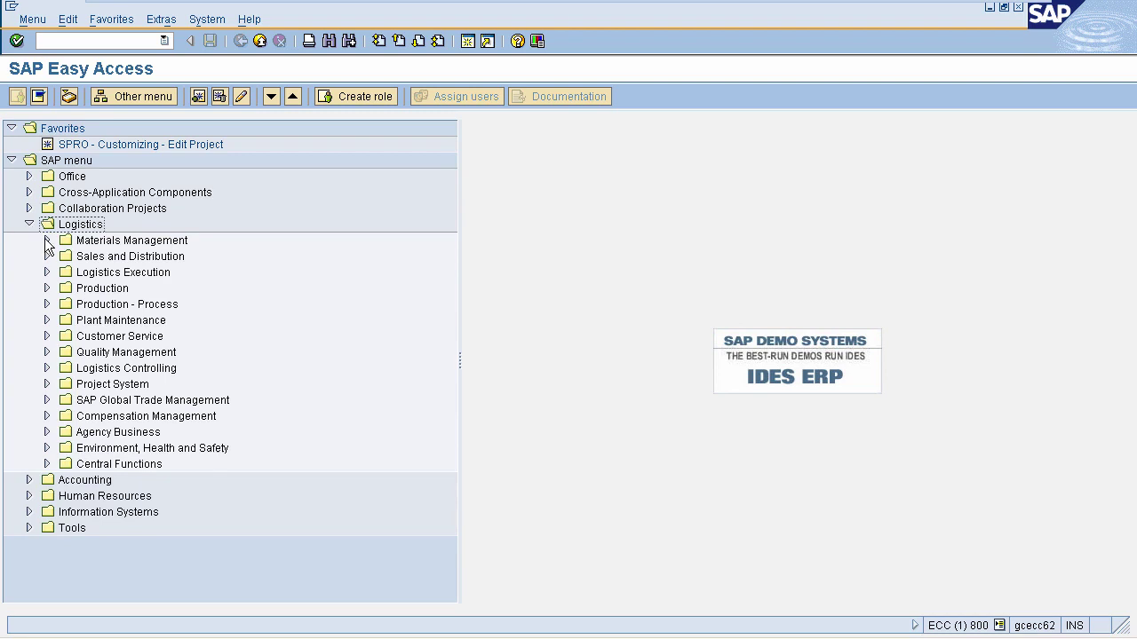
click(47, 240)
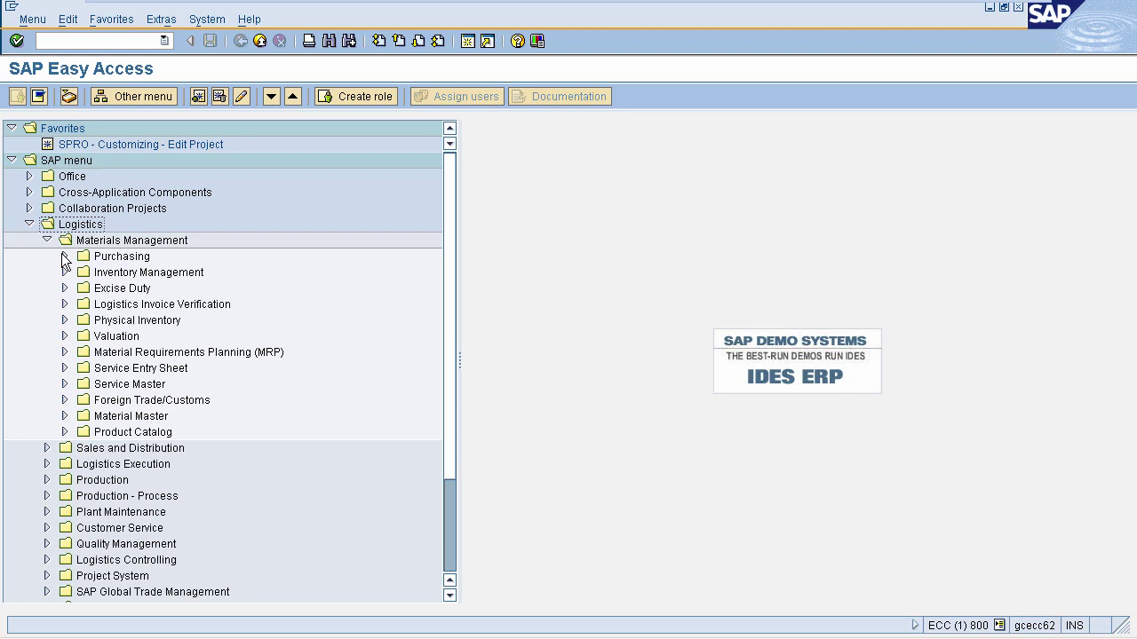
click(64, 257)
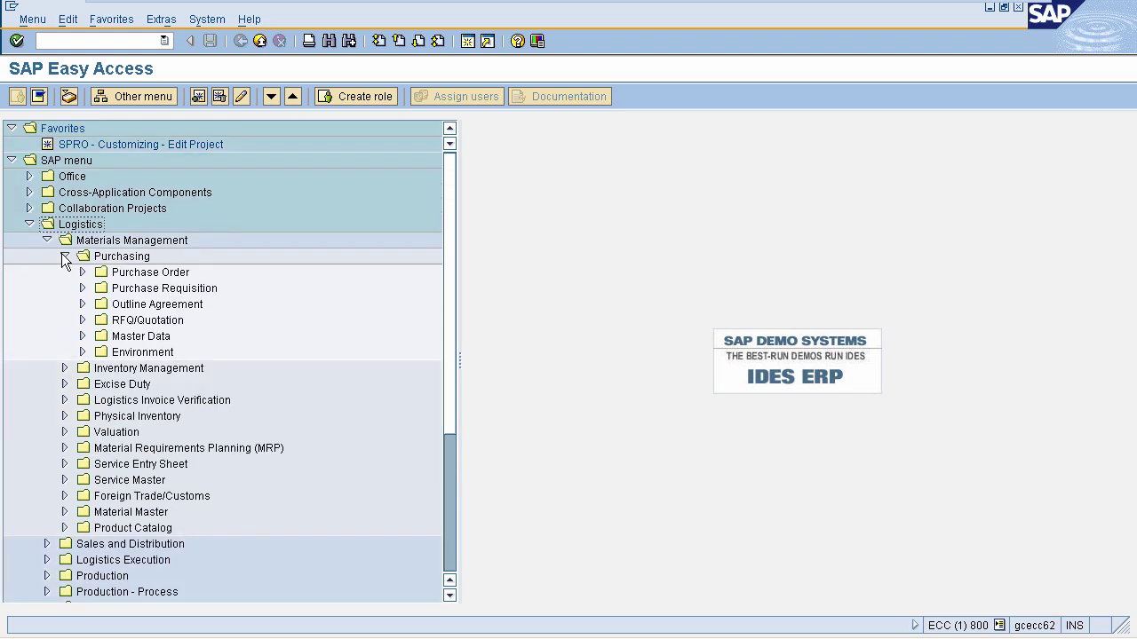
click(83, 337)
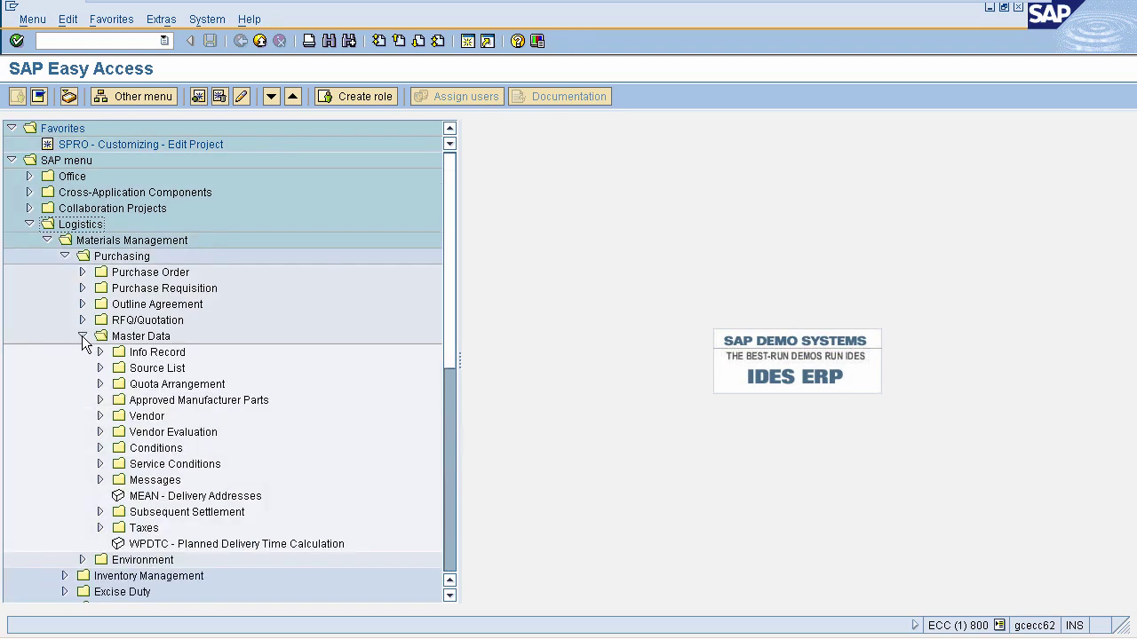
click(100, 384)
click(99, 384)
click(99, 383)
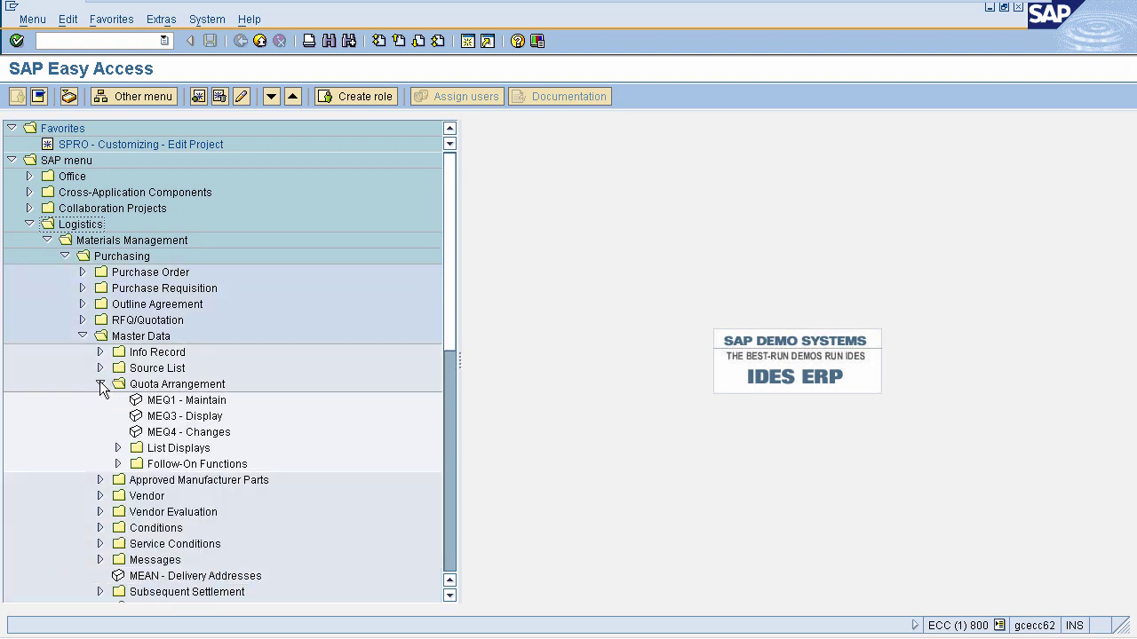
double_click(173, 404)
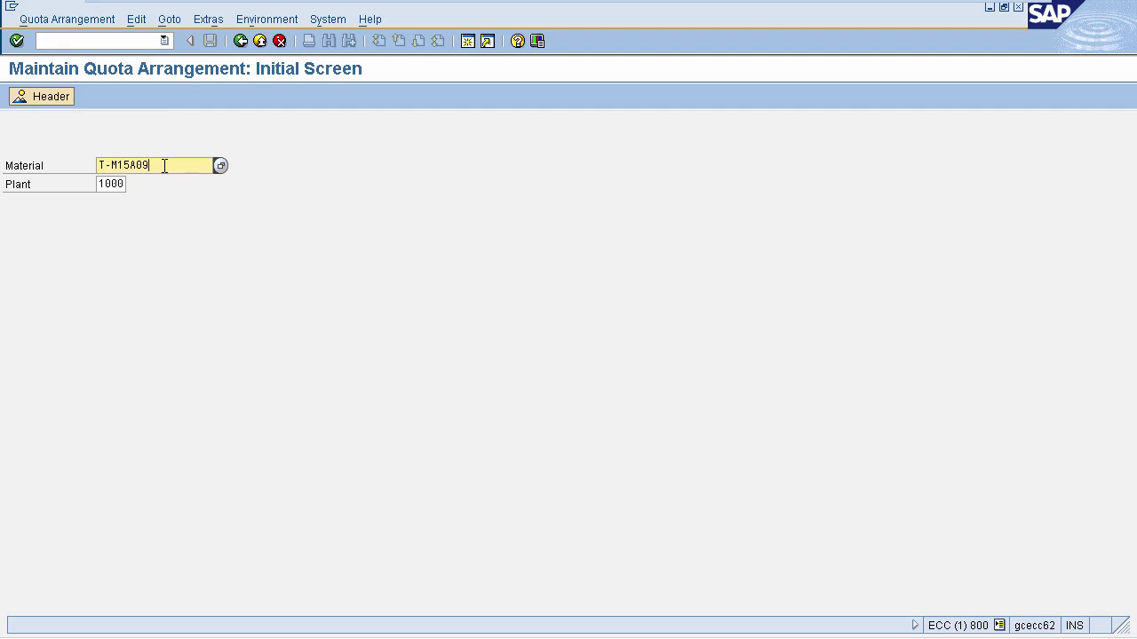
Step: Enter material T-M15A09 and plant 1000 to reach the quota arrangement periods overview
key(BackSpace)
key(BackSpace)
key(BackSpace)
key(BackSpace)
key(BackSpace)
key(BackSpace)
key(BackSpace)
key(BackSpace)
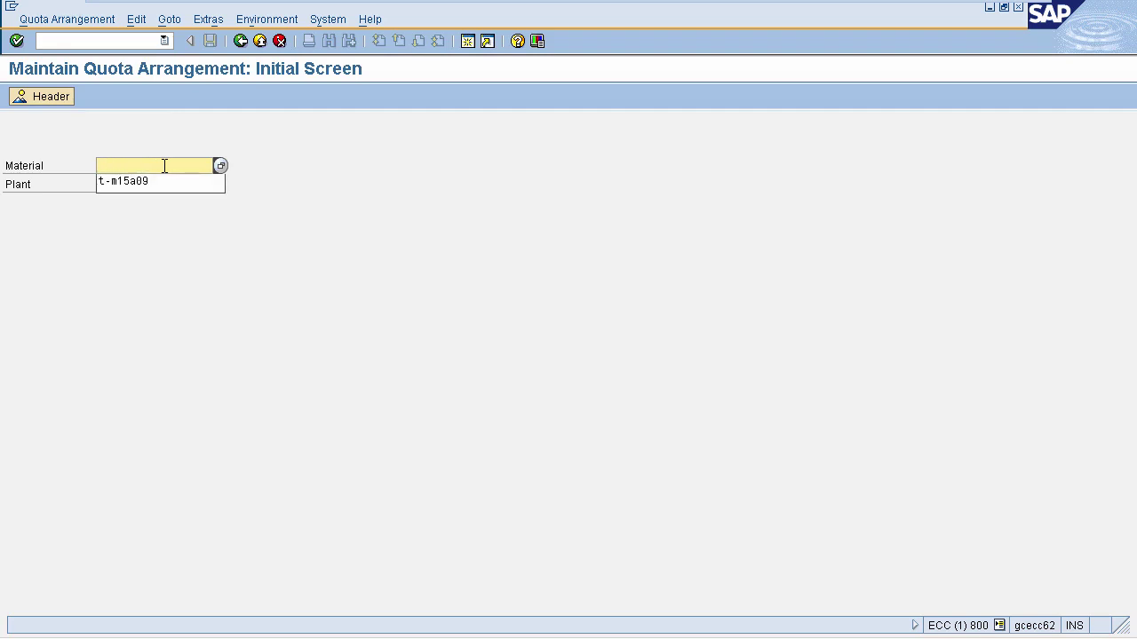
click(136, 183)
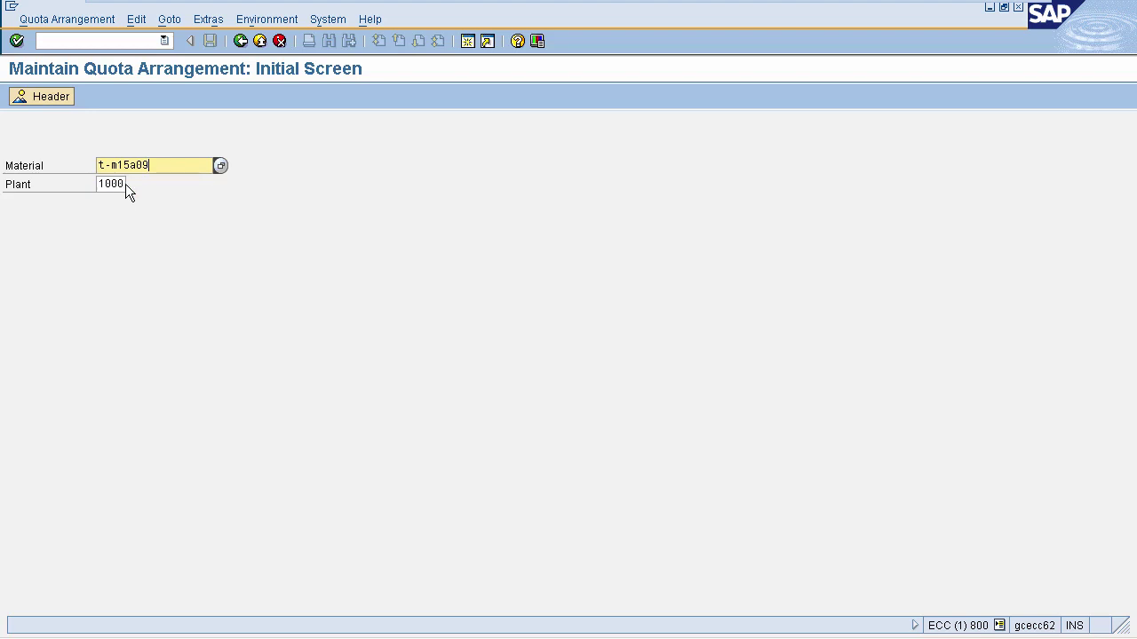
click(111, 184)
key(Return)
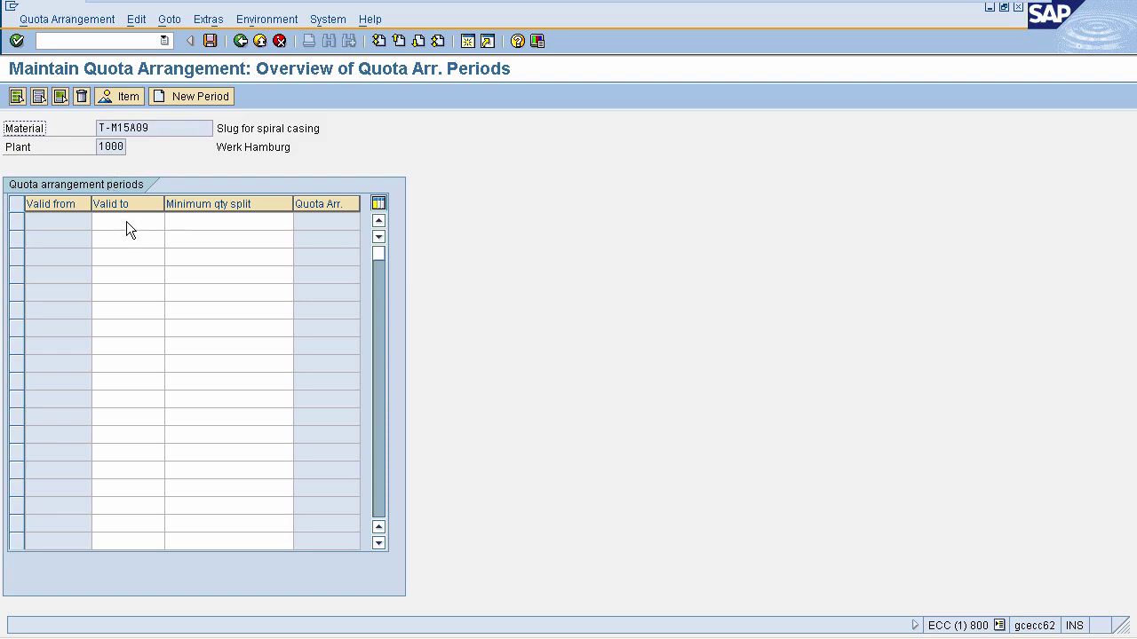
Step: Set the first period's valid-to date to 12.04.2005 and minimum qty split 100, then save
click(126, 221)
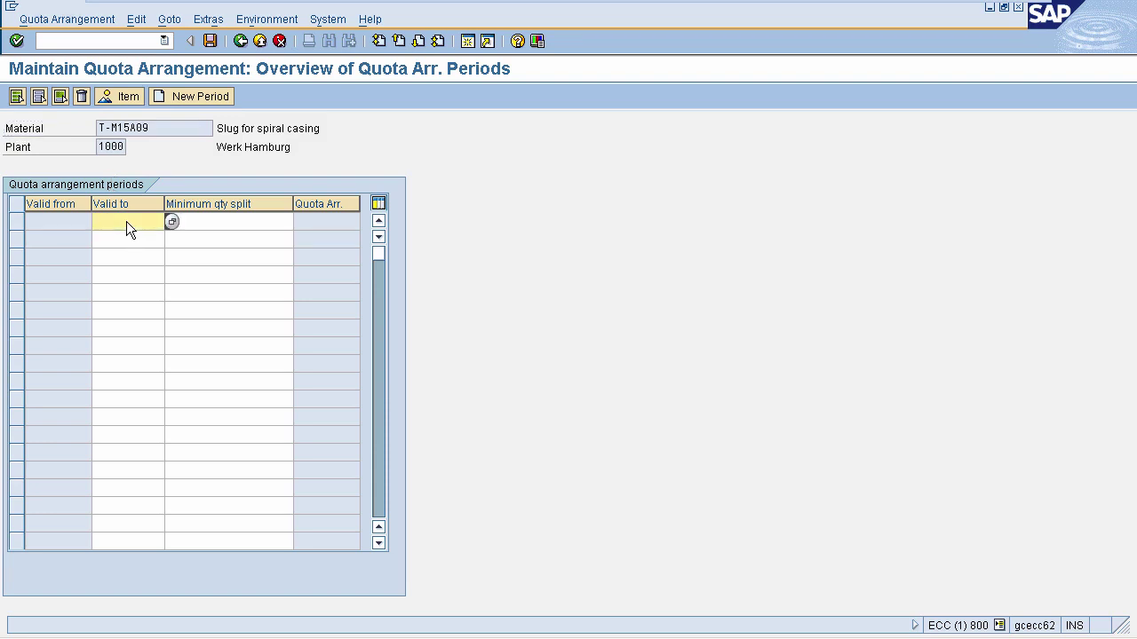
click(126, 221)
click(125, 236)
click(217, 226)
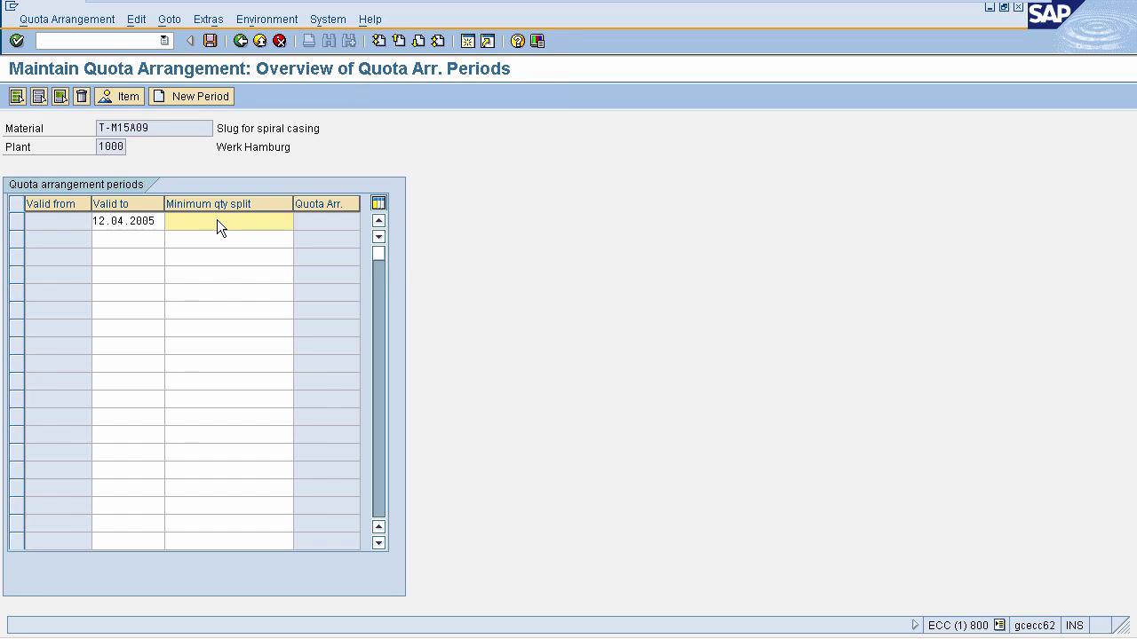
text(100)
key(Return)
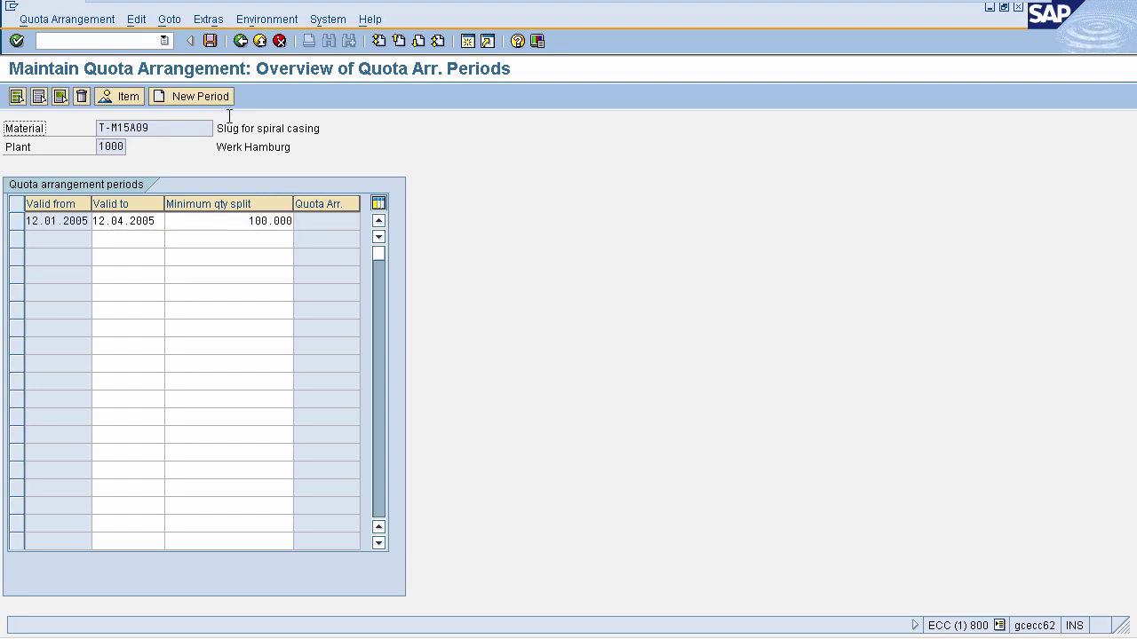
click(208, 42)
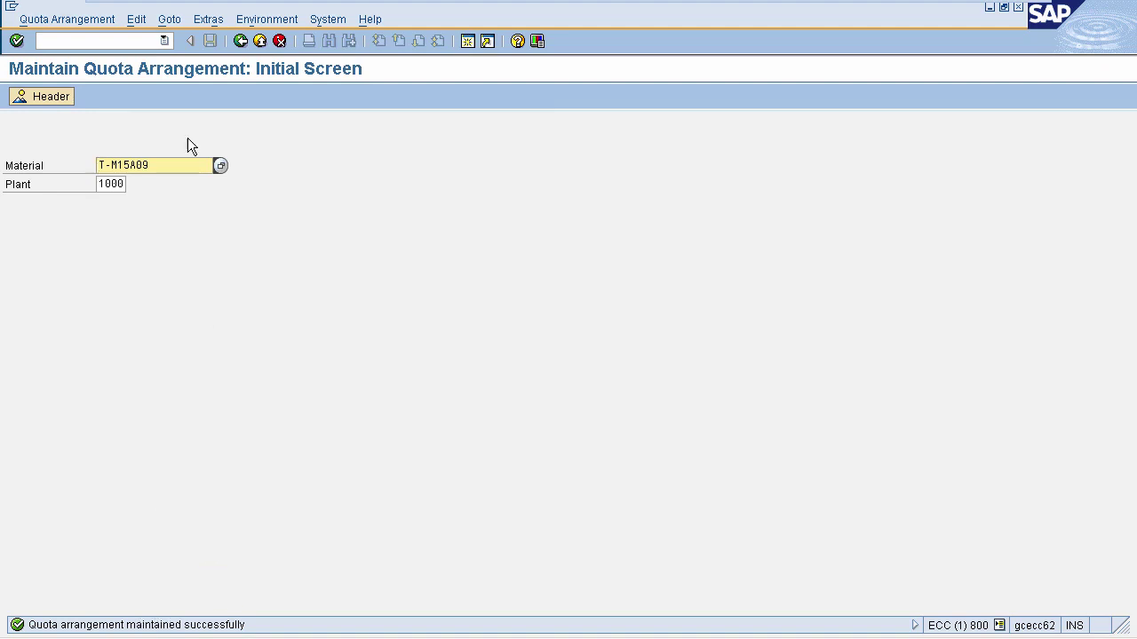
Step: Display the saved quota arrangement periods for T-M15A09 at plant 1000 with /nmeq3
click(104, 41)
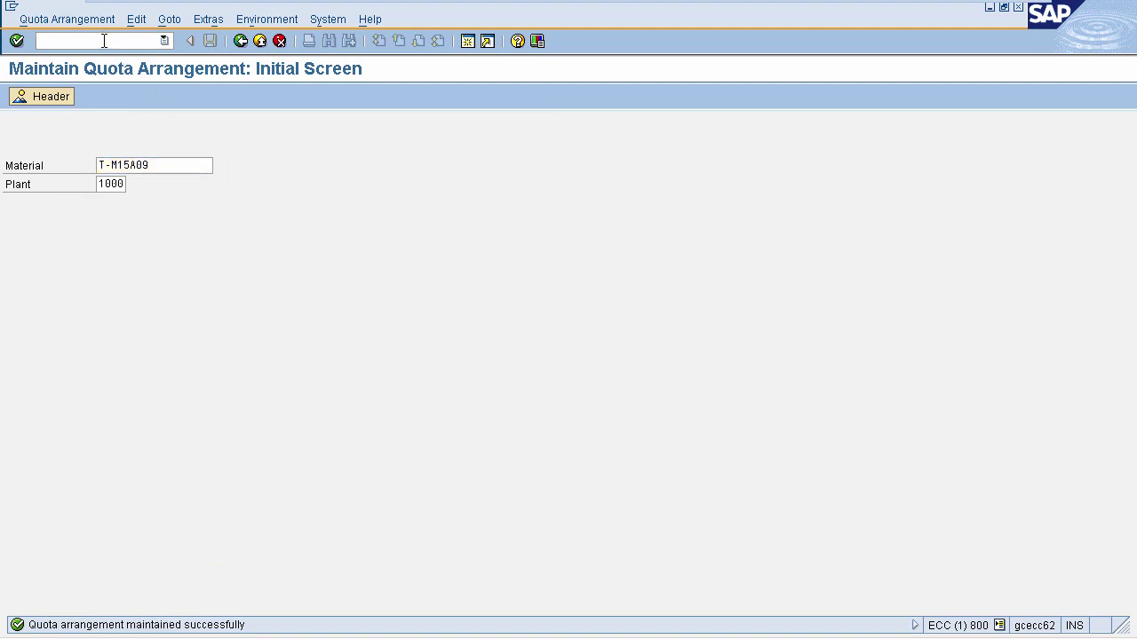
text(/nmeq3)
key(Return)
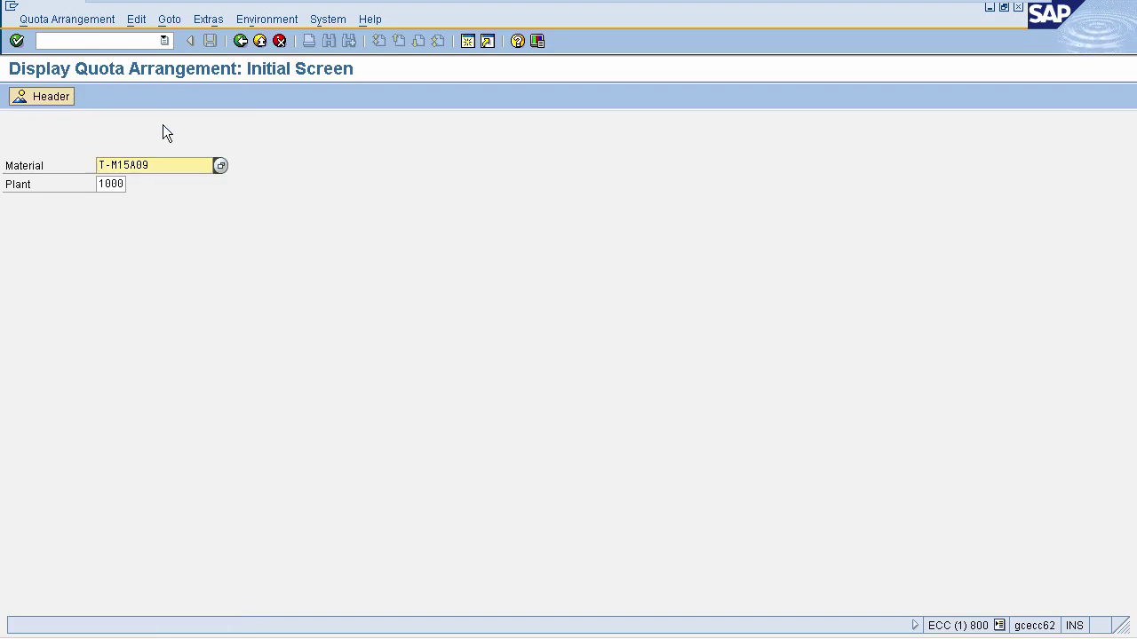
click(119, 183)
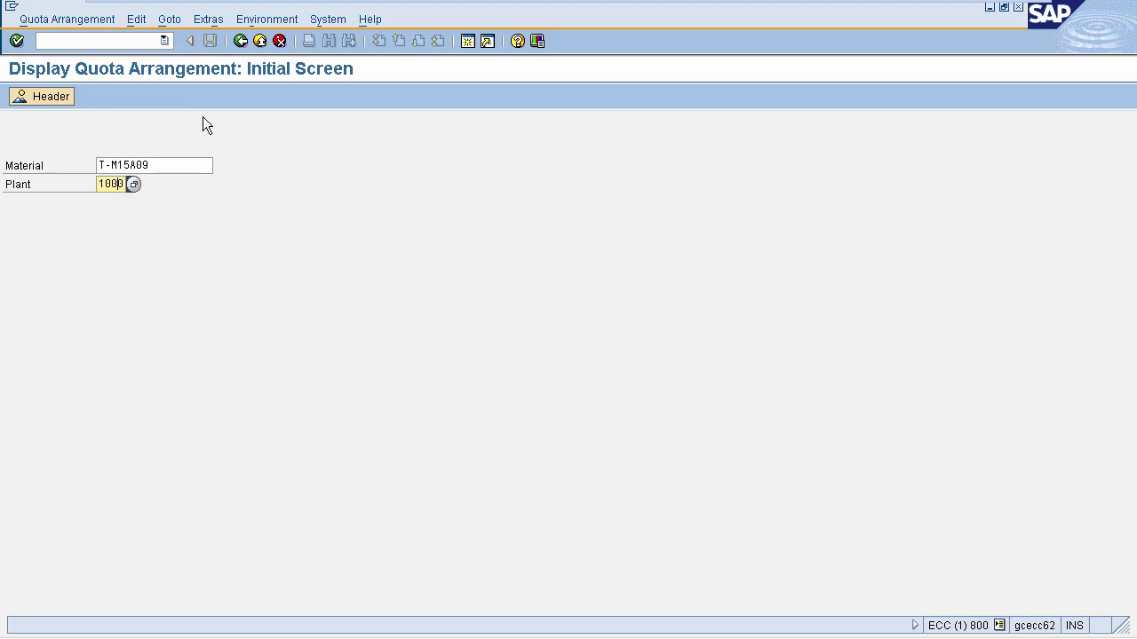
key(Return)
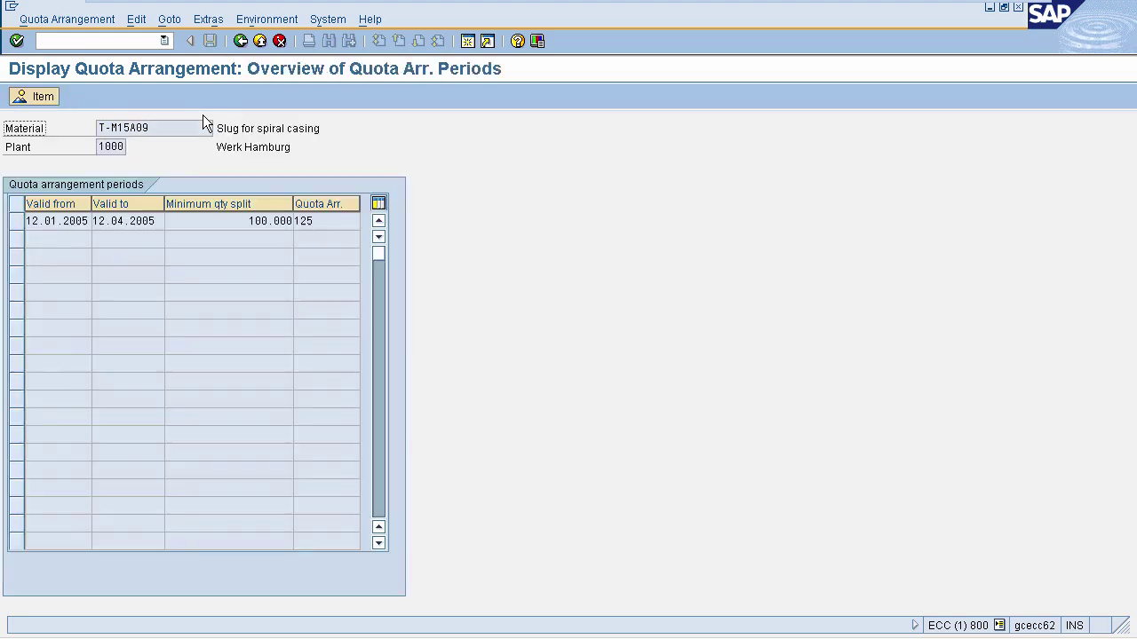